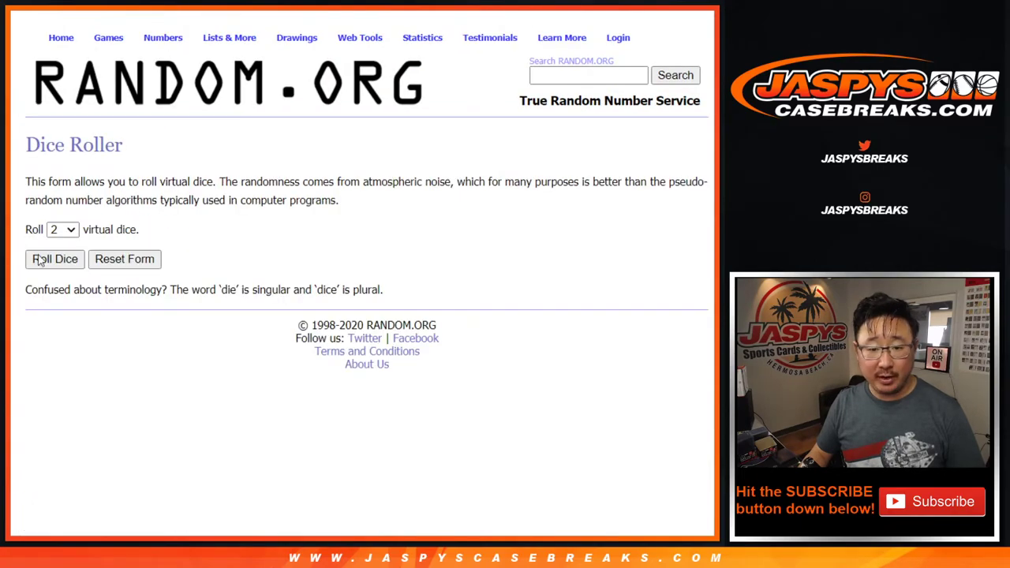
Roll the two dice and start randomizing the 30-name list
left_click(41, 264)
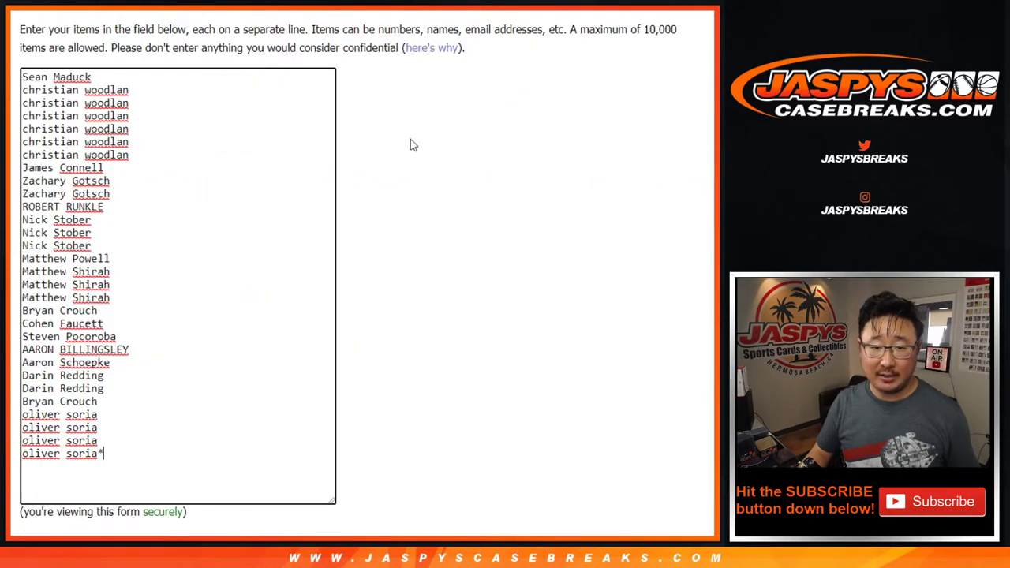
scroll(124, 389, "down", 2)
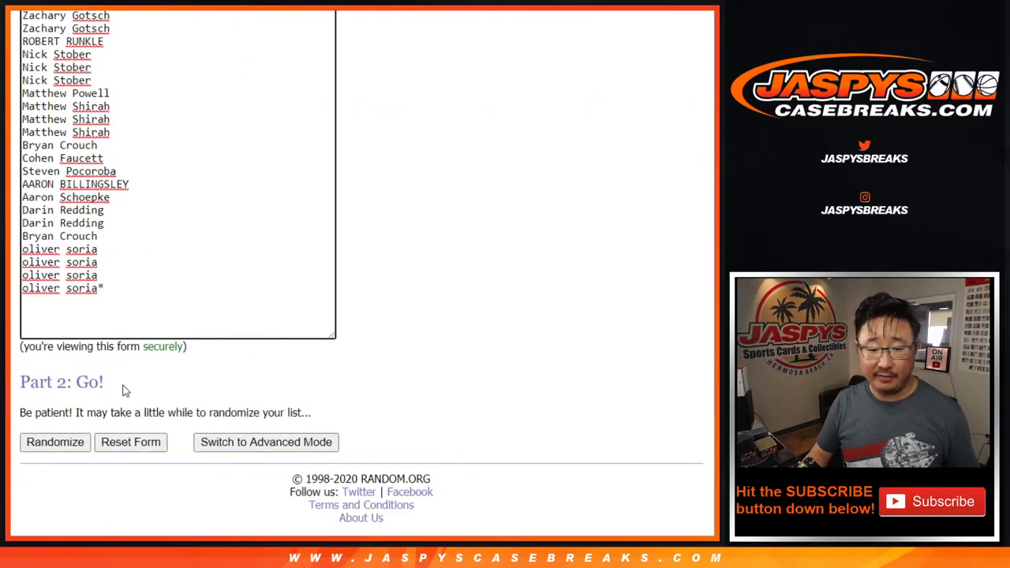
left_click(41, 448)
scroll(42, 449, "down", 3)
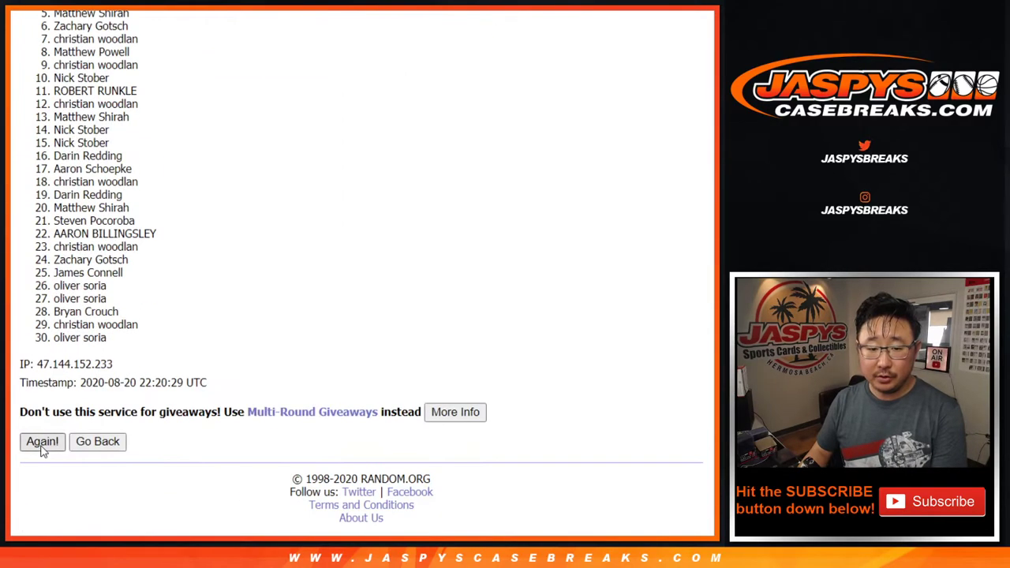
left_click(43, 450)
left_click(44, 448)
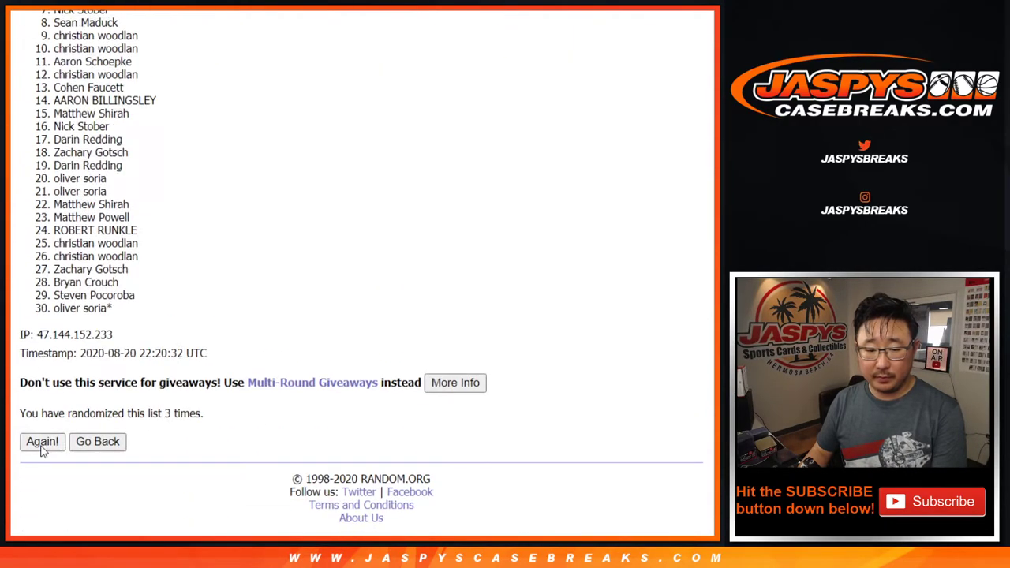
Keep shuffling the name list until it has been randomized ten times
left_click(43, 448)
left_click(42, 448)
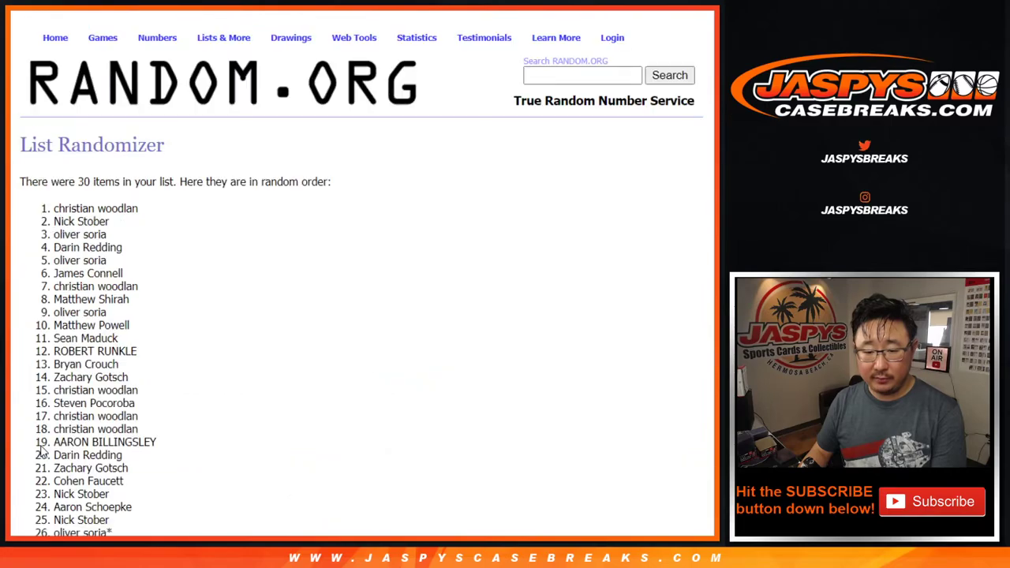
left_click(43, 448)
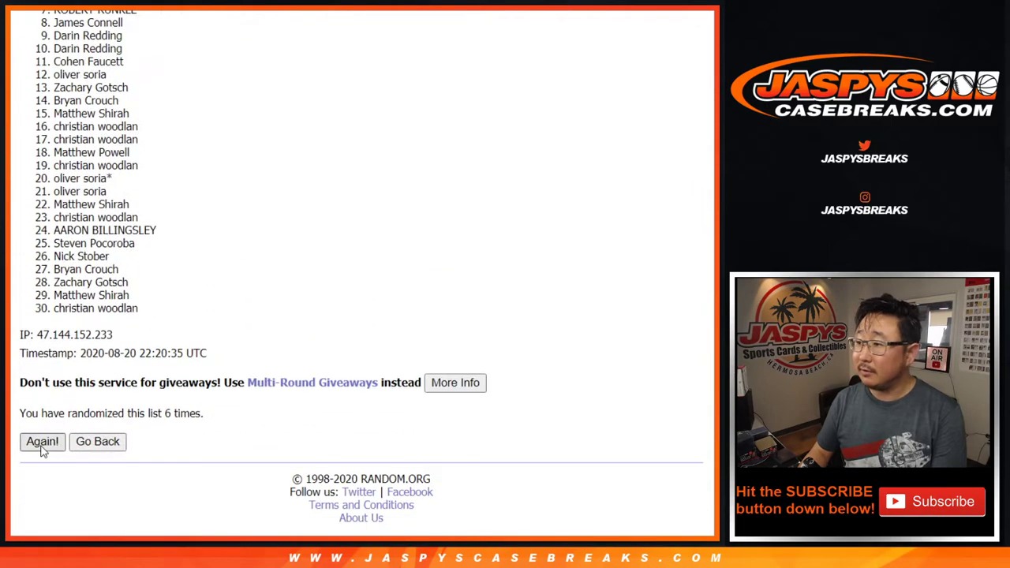
left_click(43, 448)
left_click(43, 448)
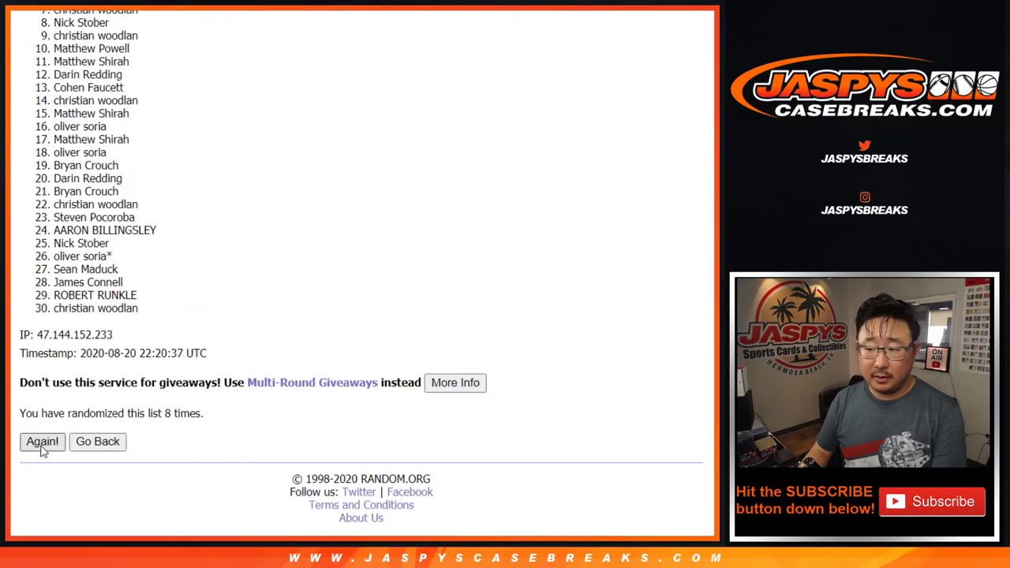
left_click(43, 448)
left_click(43, 449)
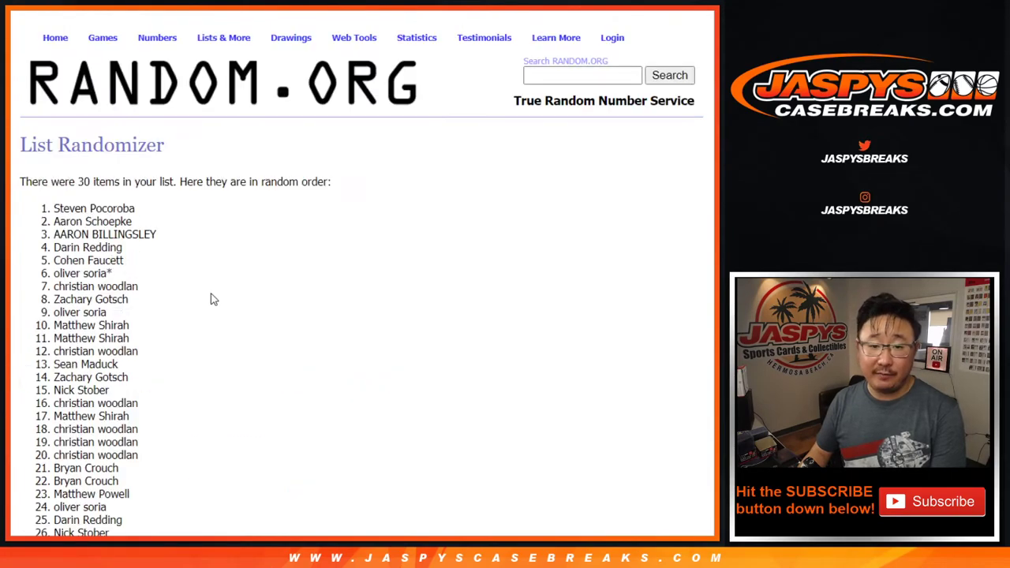
Select and copy the final shuffled order of the 30 names
scroll(210, 299, "up", 3)
mouse_move(54, 67)
left_mouse_down()
mouse_move(69, 89)
mouse_move(140, 443)
left_mouse_up()
scroll(232, 198, "down", 2)
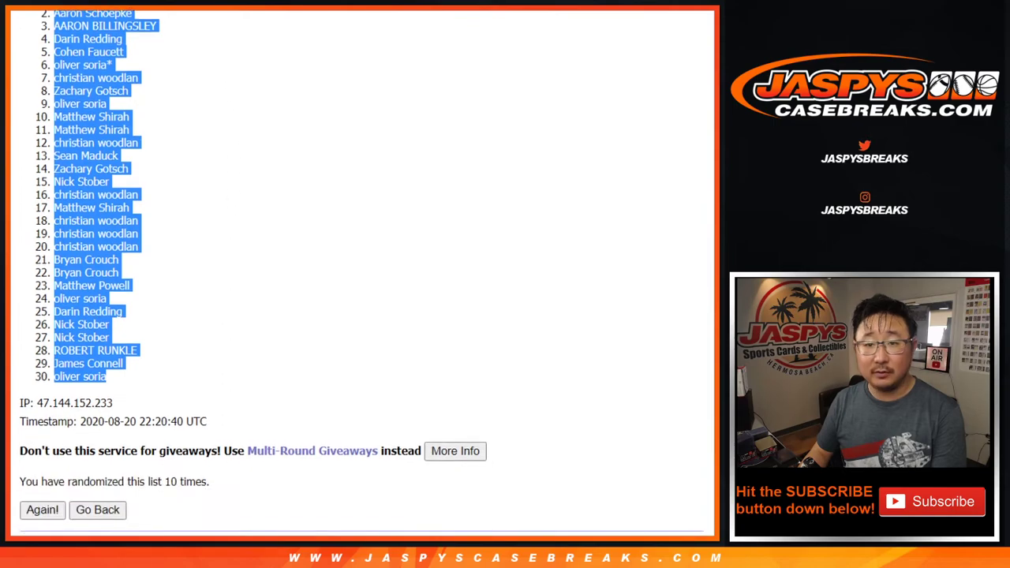
key("ctrl+Tab")
key("ctrl+shift+Tab")
scroll(361, 273, "up", 1)
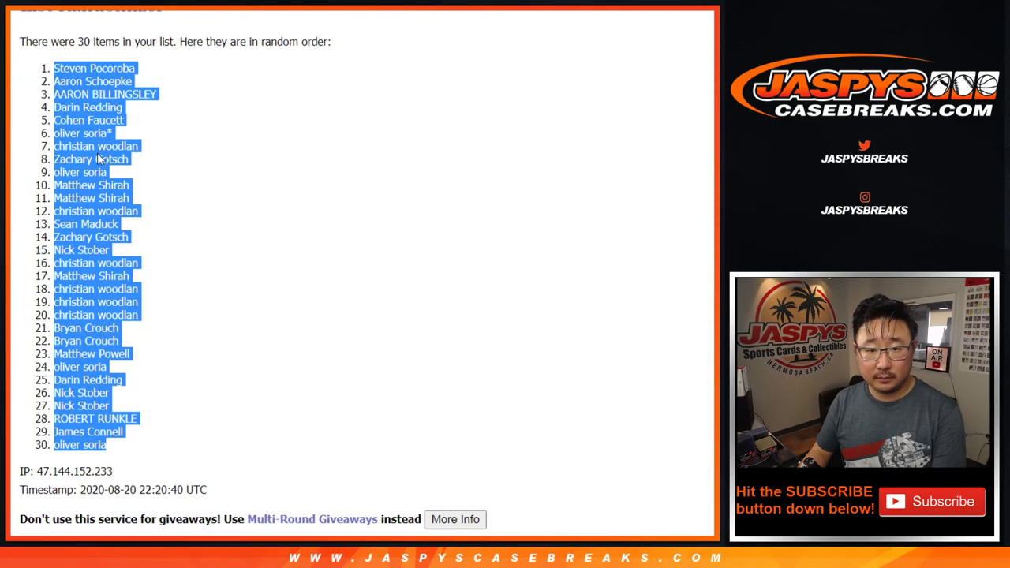
Paste the copied names into column A, starting at cell A1
key("ctrl+Tab")
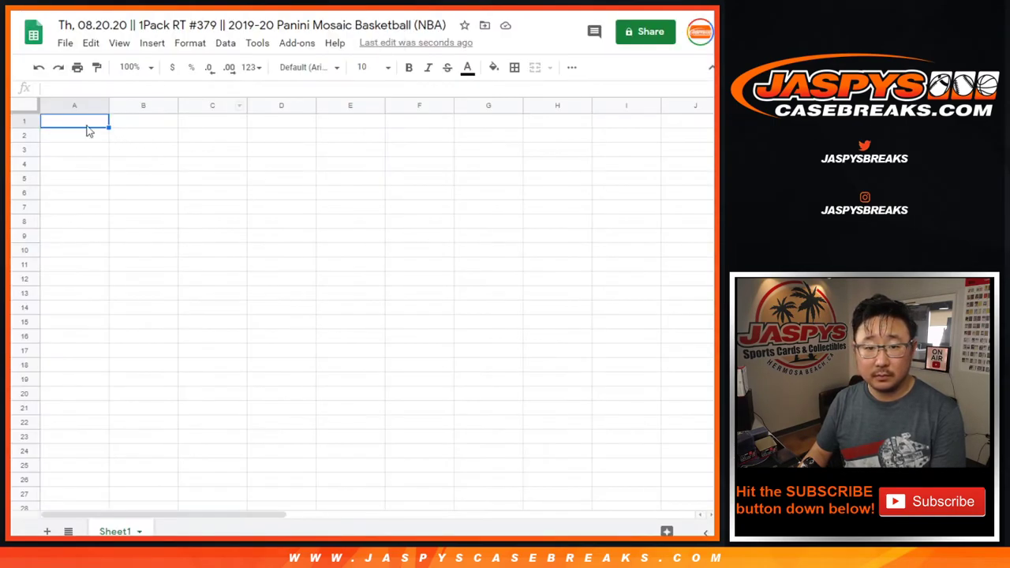
right_click(100, 121)
left_click(118, 109)
Start randomizing the 30 NBA teams in the List Randomizer
key("ctrl+Tab")
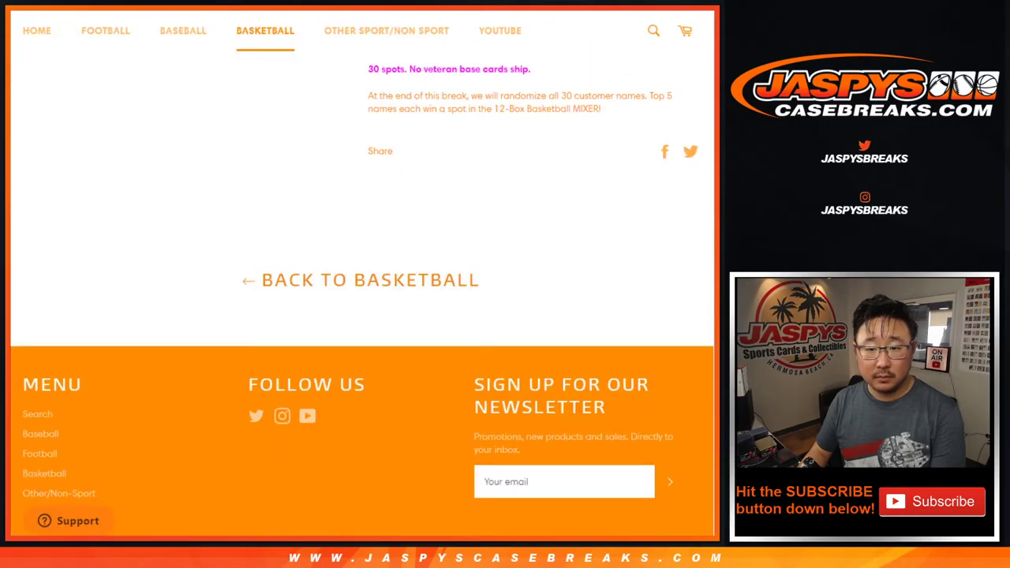
key("ctrl+Tab")
key("ctrl+Tab")
scroll(446, 164, "down", 1)
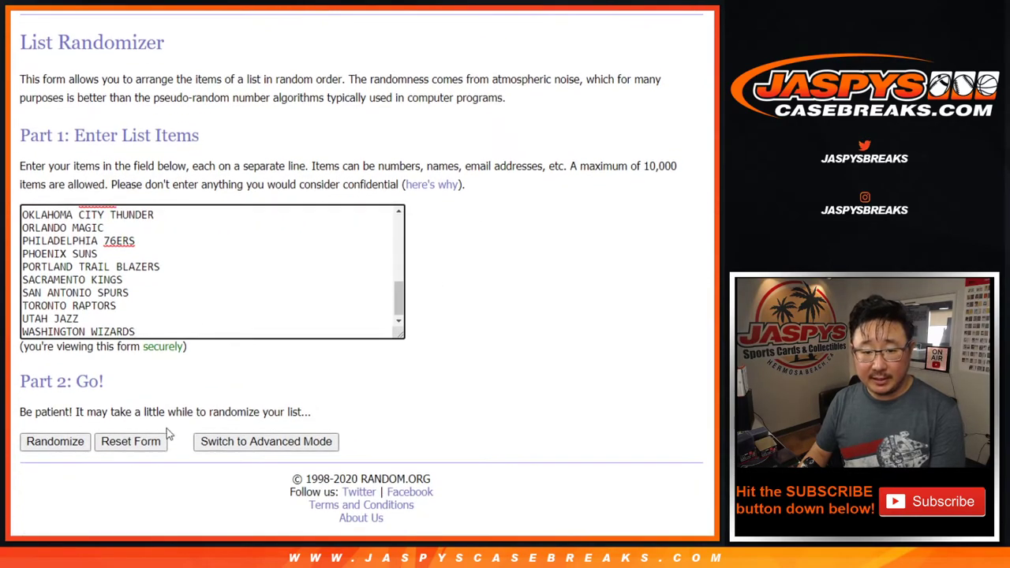
left_click(45, 443)
scroll(46, 444, "down", 5)
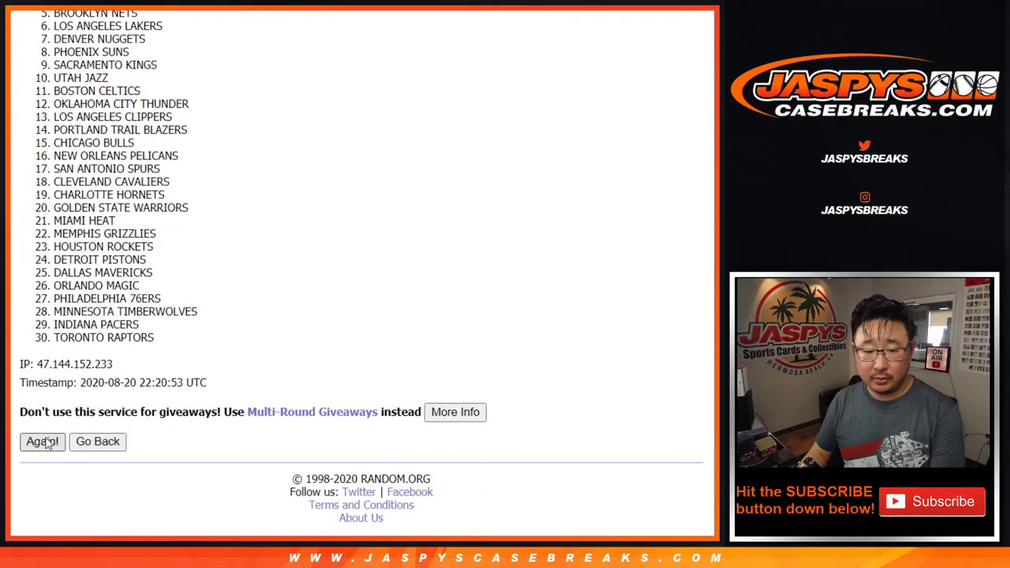
left_click(45, 441)
left_click(46, 442)
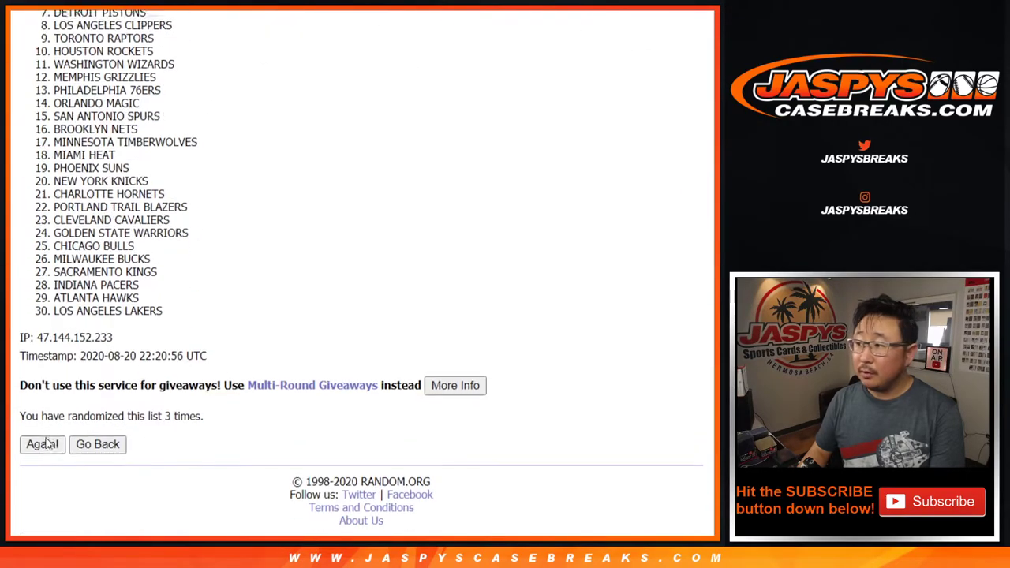
left_click(46, 442)
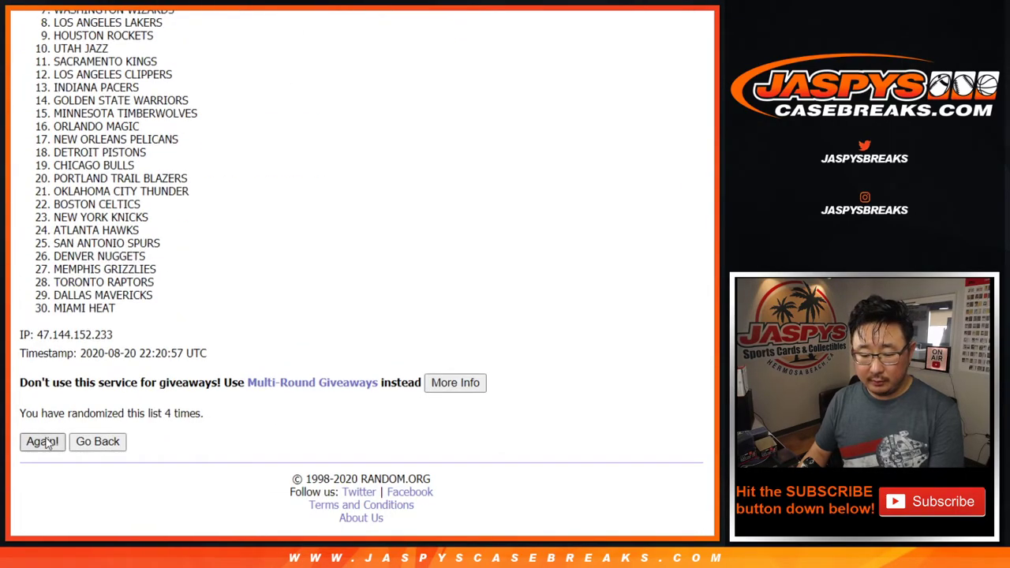
Shuffle the team list to ten randomizations and select the whole result
left_click(46, 442)
left_click(46, 442)
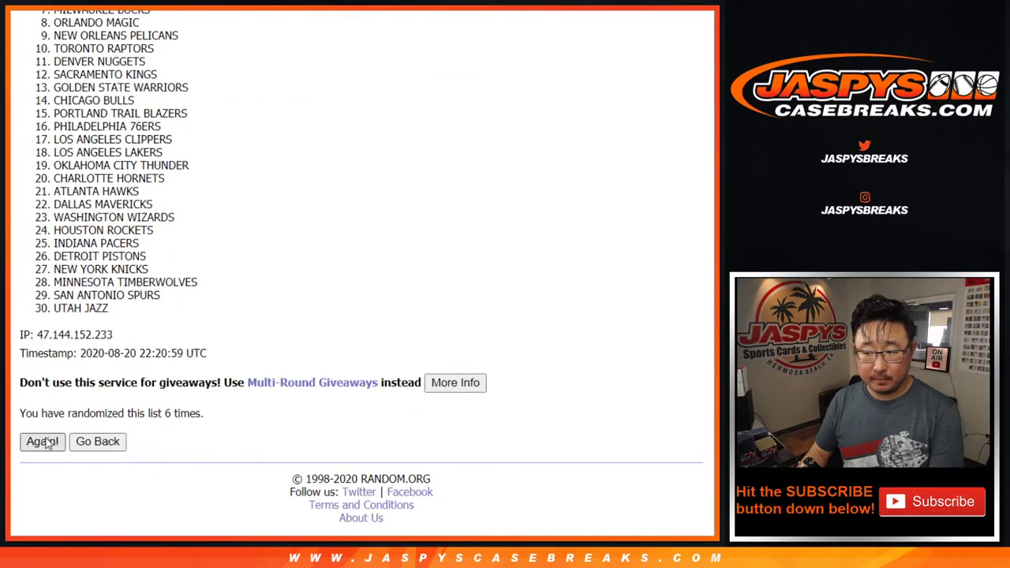
left_click(45, 442)
left_click(46, 442)
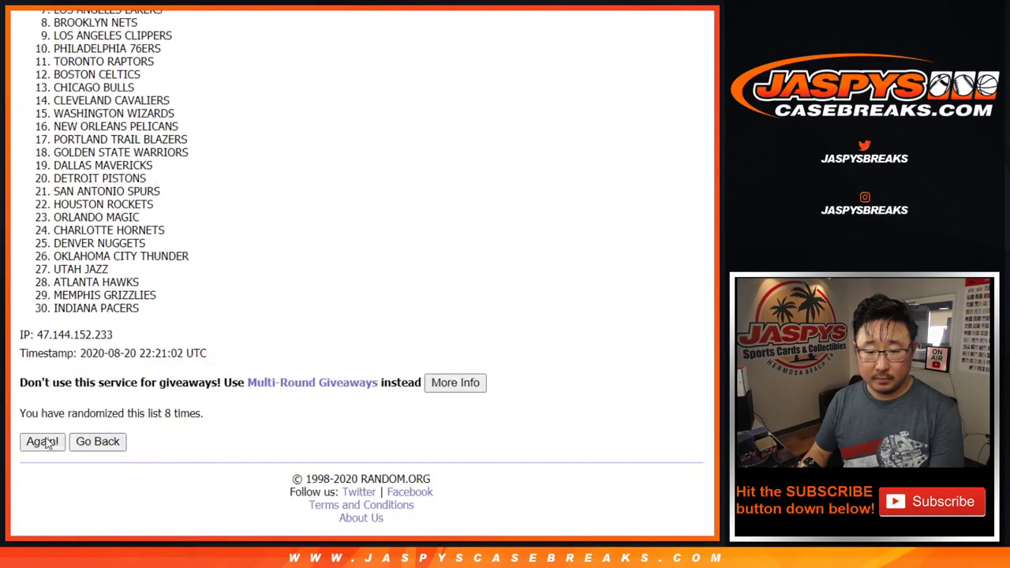
left_click(46, 442)
left_click(46, 442)
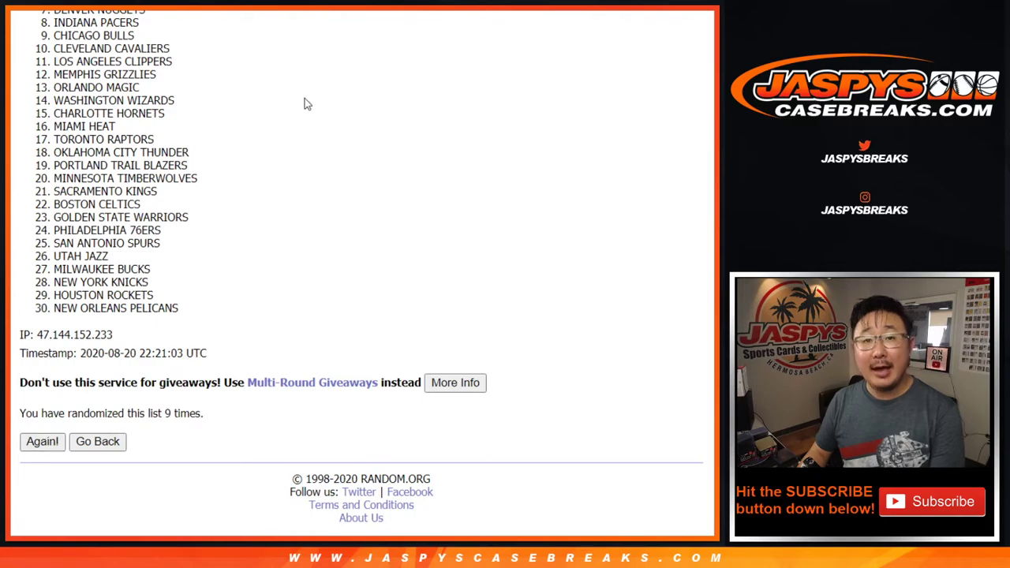
scroll(167, 182, "up", 1)
scroll(167, 181, "up", 2)
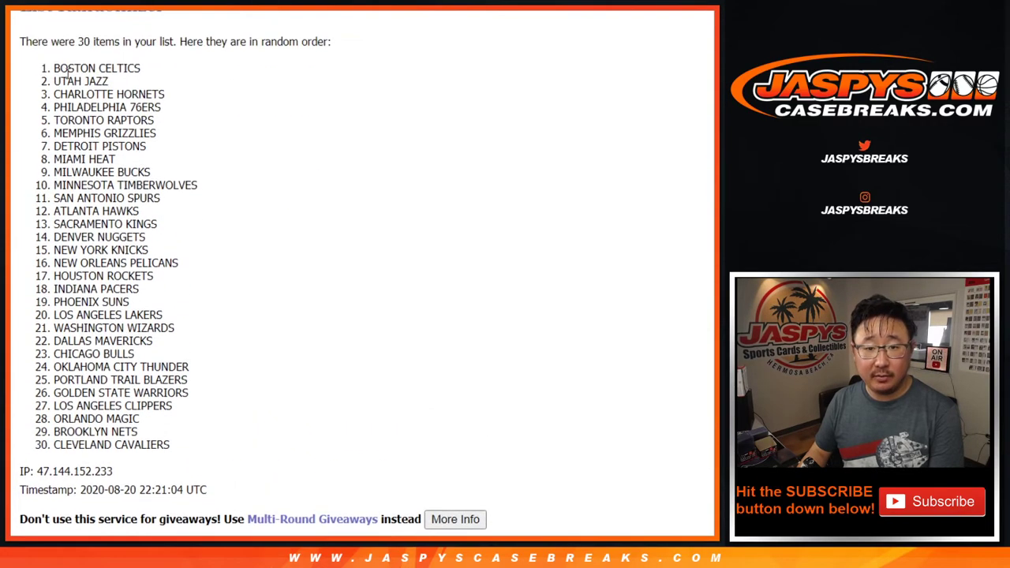
mouse_move(54, 68)
left_mouse_down()
mouse_move(169, 364)
mouse_move(187, 449)
left_mouse_up()
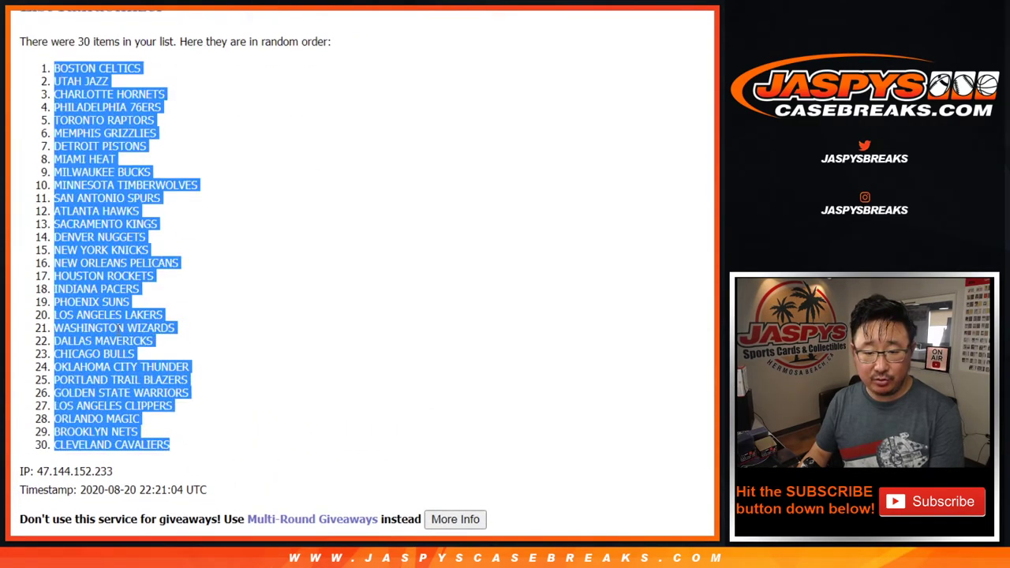
Paste the randomized team names into column B, starting at B1
left_click(292, 14)
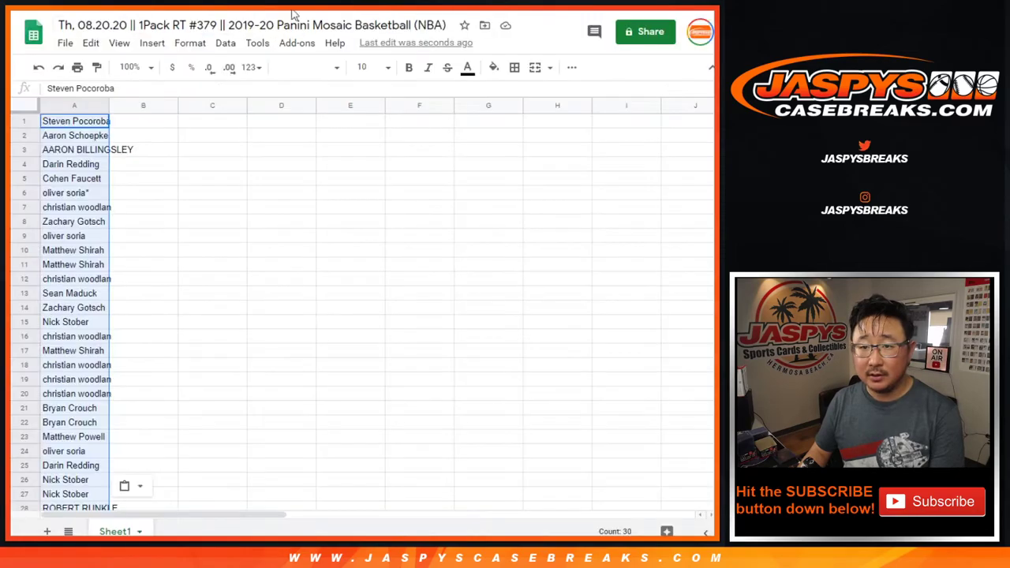
left_click(126, 123)
right_click(126, 123)
left_click(148, 108)
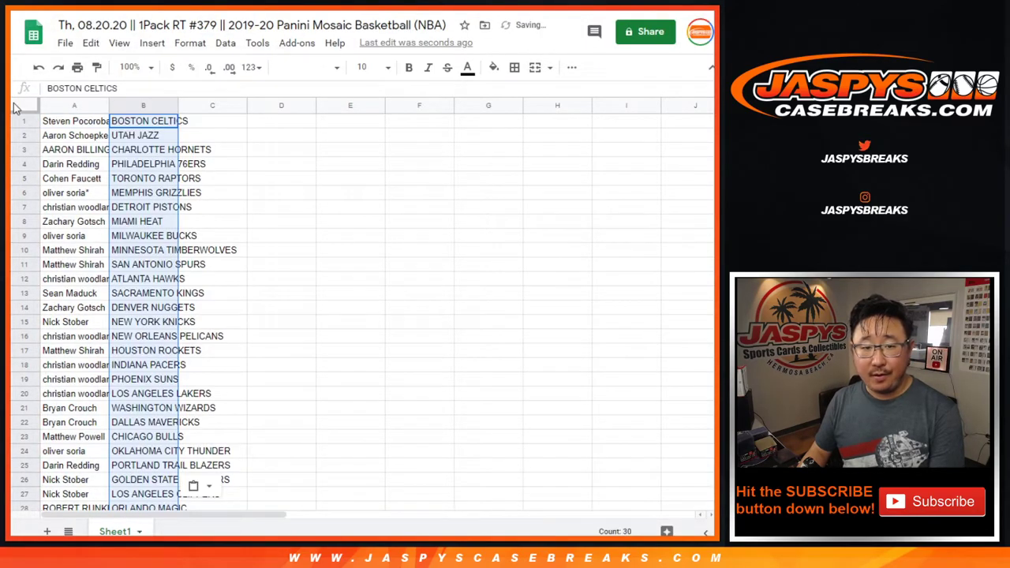
Set the whole sheet's font to Helvetica Neue at size 12
left_click(13, 106)
left_click(296, 69)
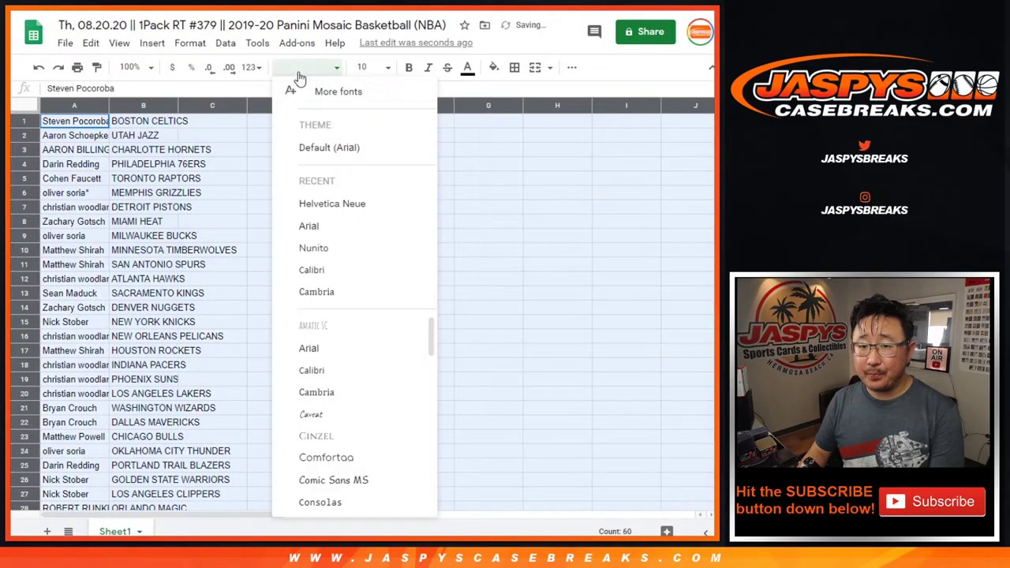
left_click(331, 204)
left_click(367, 67)
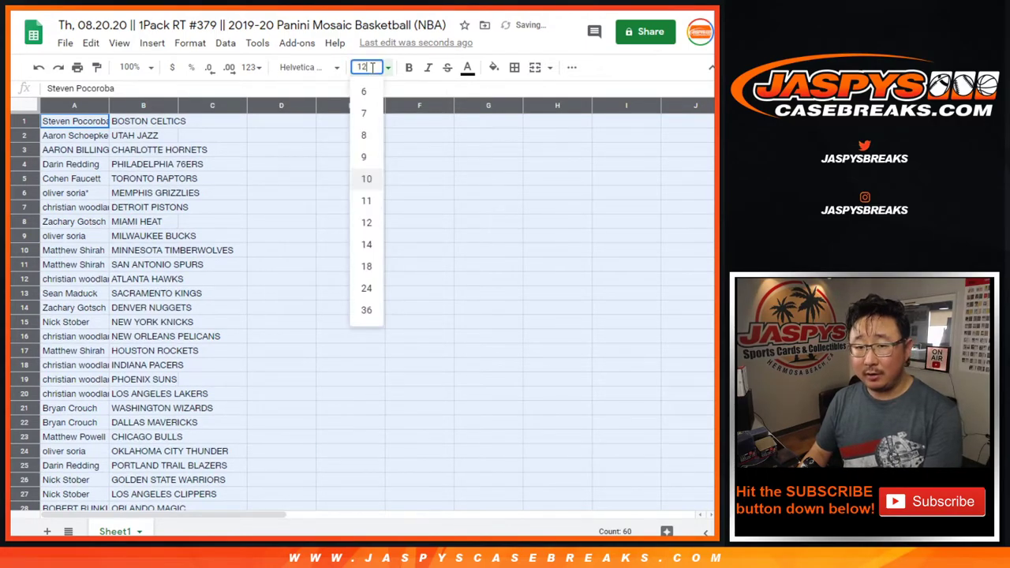
key("Return")
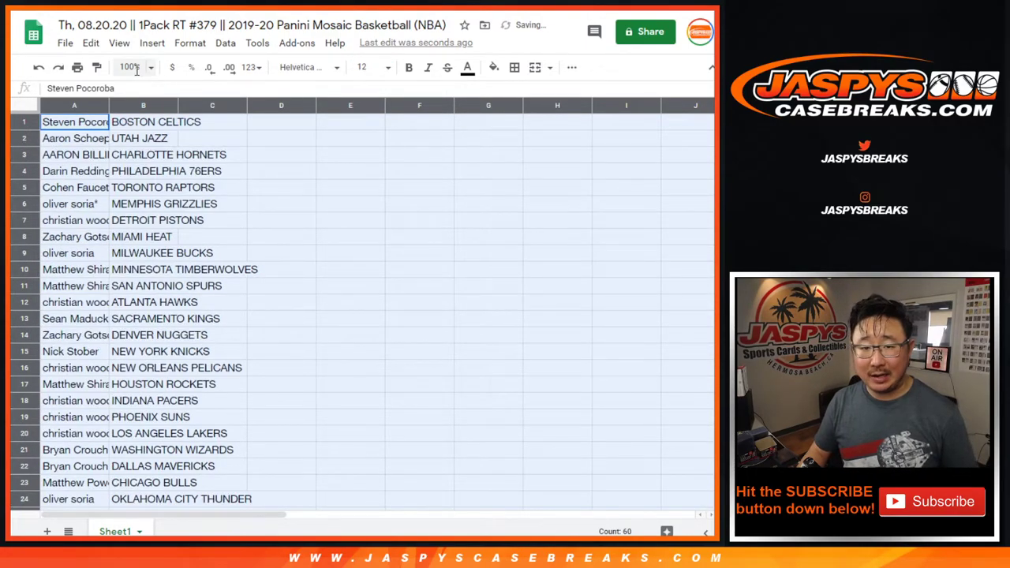
Zoom to 125%, auto-fit columns A and B, and select the name–team rows
left_click(130, 67)
left_click(135, 177)
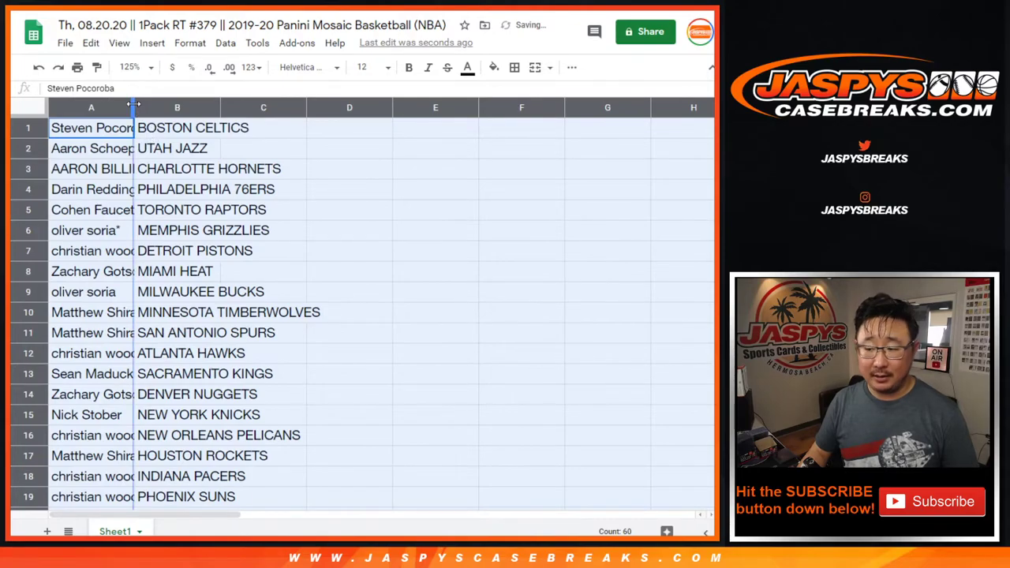
double_click(135, 104)
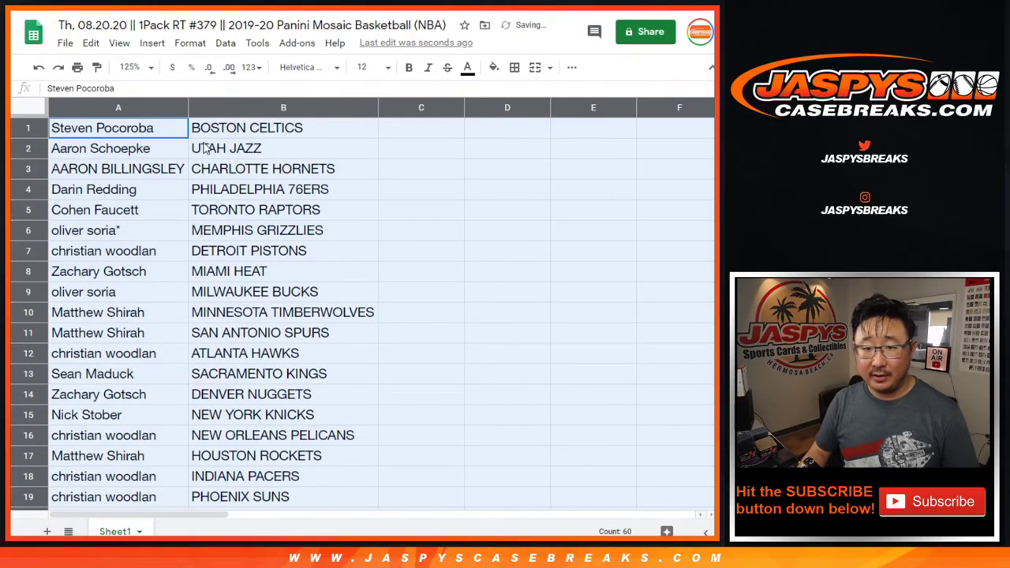
left_click(239, 422, "shift")
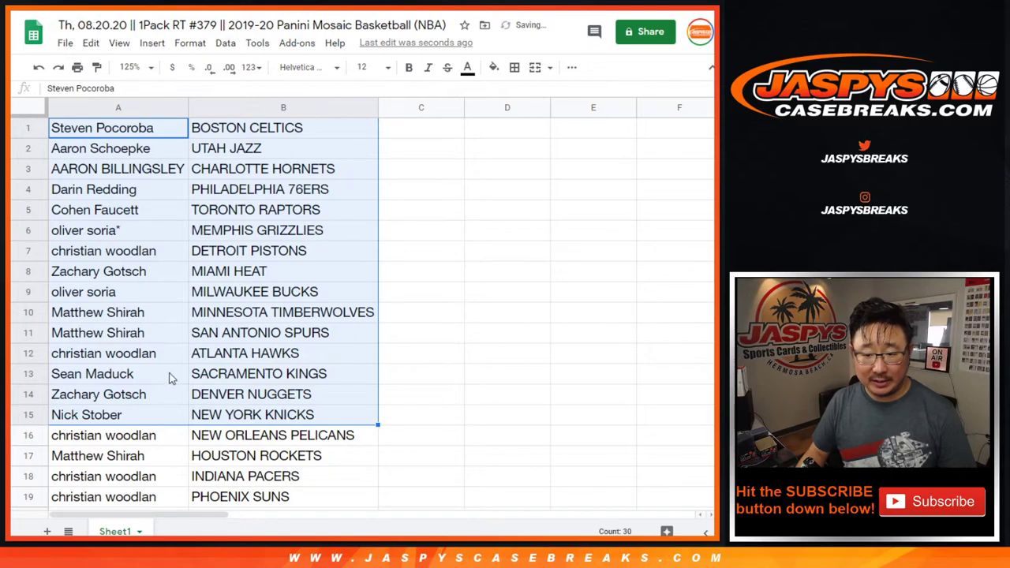
scroll(228, 411, "down", 5)
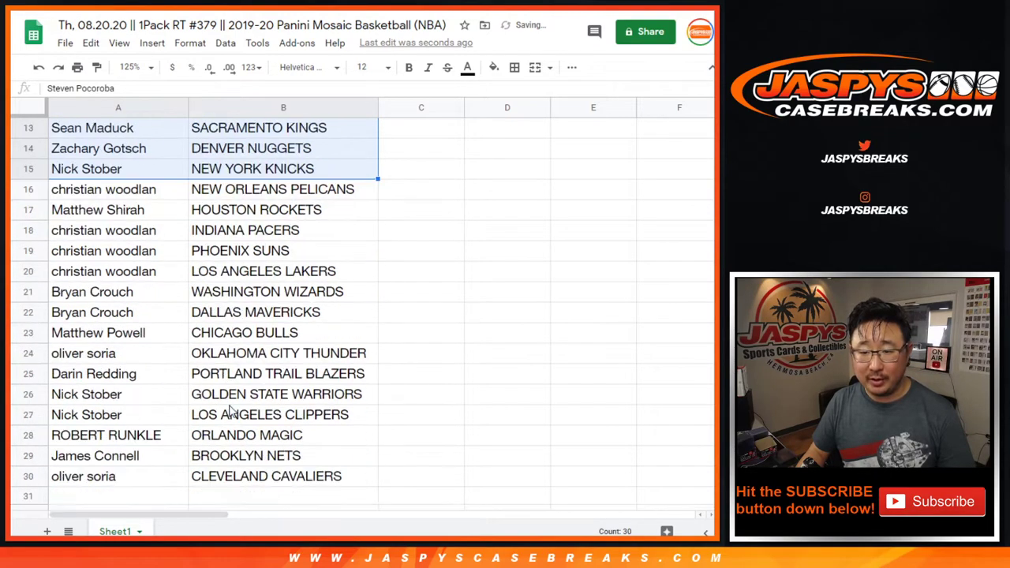
scroll(170, 225, "up", 1)
left_click(158, 168)
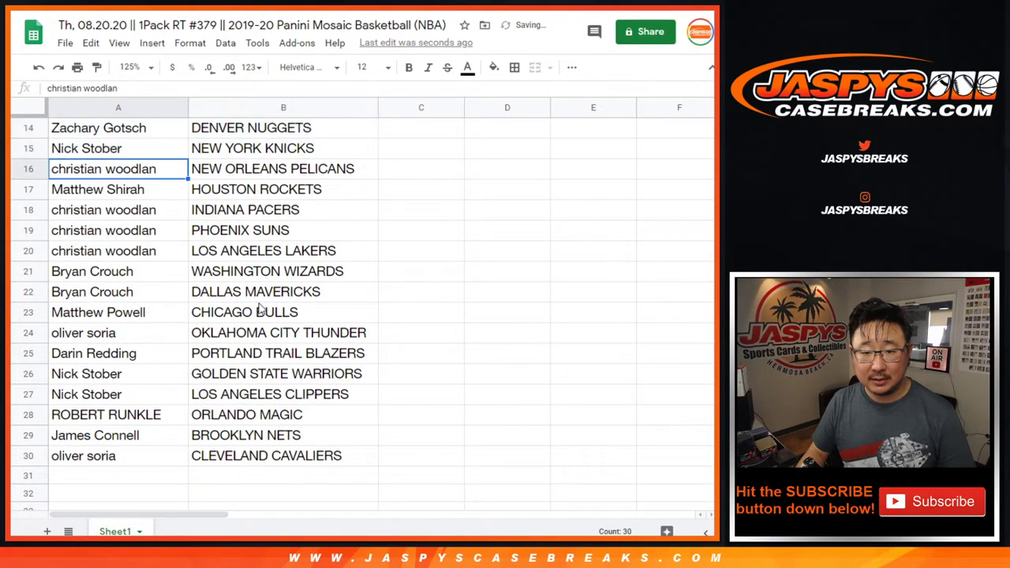
left_click(281, 456, "shift")
scroll(296, 425, "up", 5)
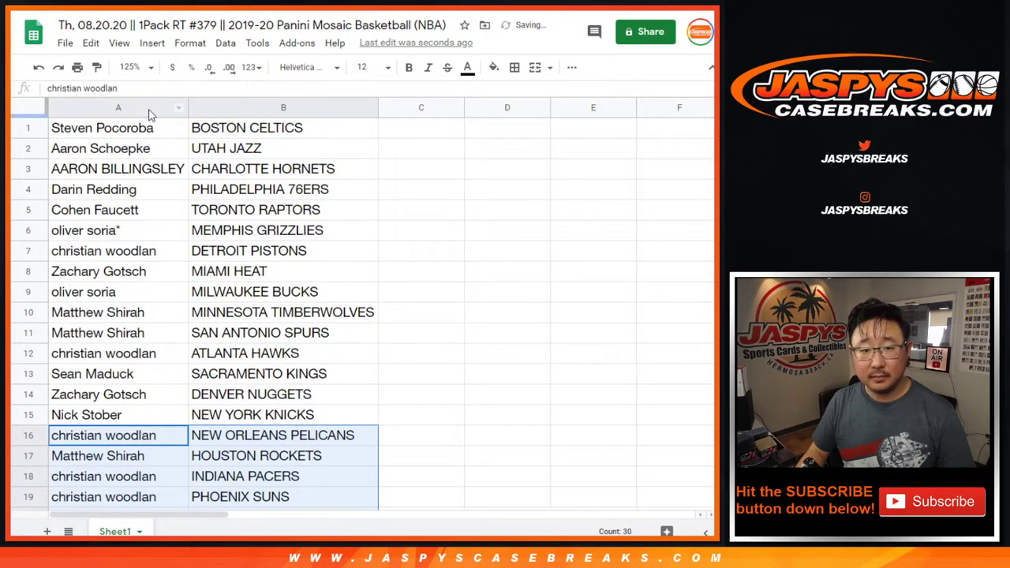
At 80% zoom, sort all 30 name–team rows alphabetically by team
left_click(129, 67)
type("80")
key("Return")
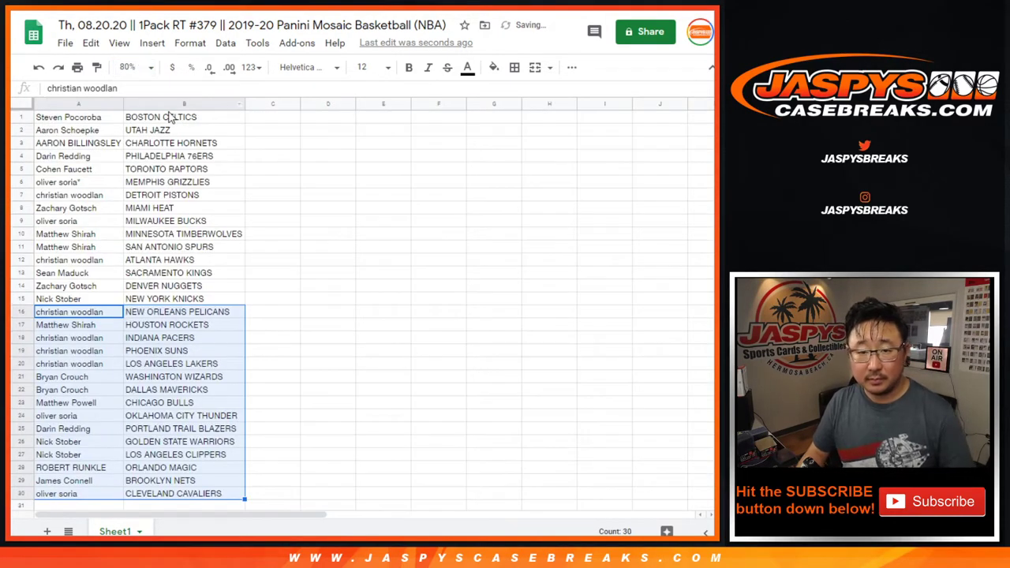
left_click_drag(169, 116, 71, 493)
left_click(225, 43)
left_click(315, 120)
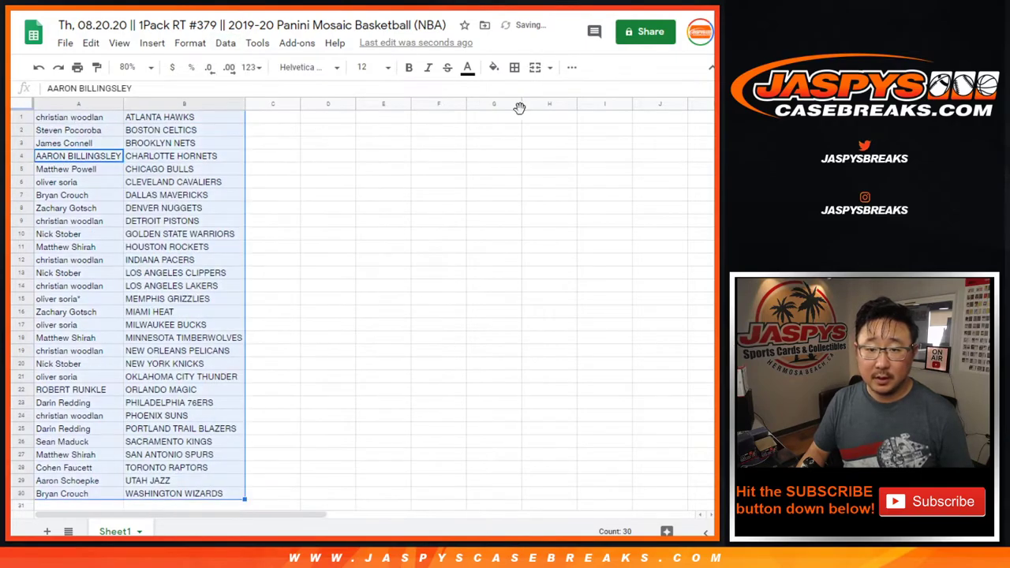
Apply all borders to every cell in the selected range
left_click(514, 67)
left_click(518, 95)
left_click(571, 67)
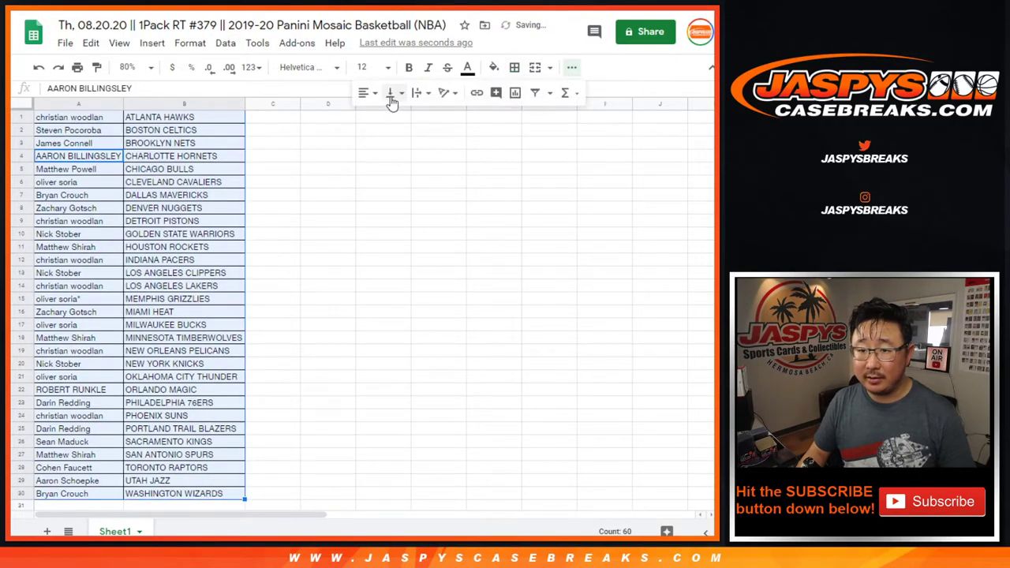
Centre the cell text and print the sheet in portrait with the workbook title header
left_click(392, 93)
left_click(384, 118)
left_click(77, 67)
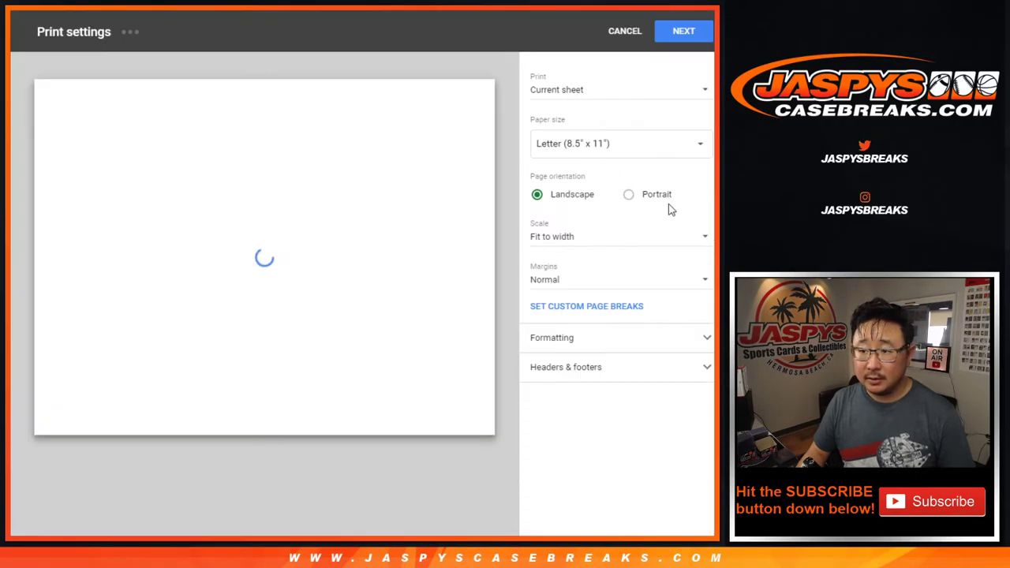
left_click(628, 194)
left_click(580, 367)
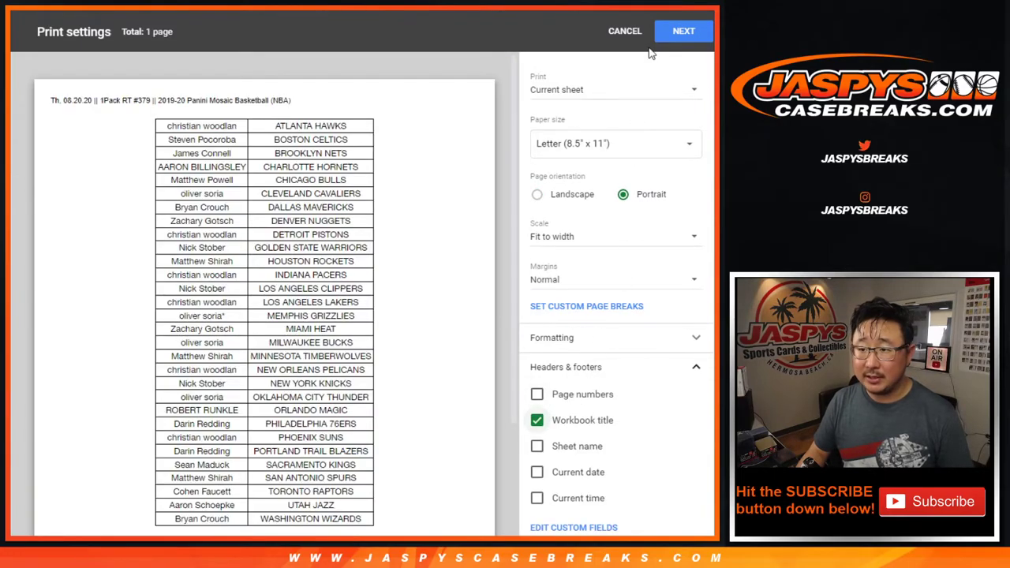
left_click(675, 33)
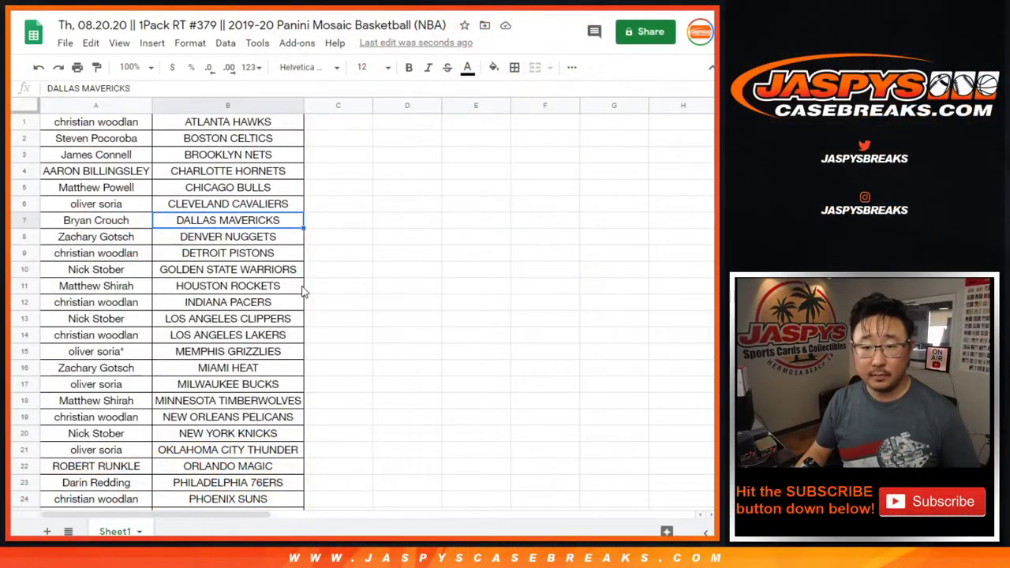
Copy the 30 names in cells A1:A30
scroll(304, 292, "down", 5)
scroll(268, 288, "up", 5)
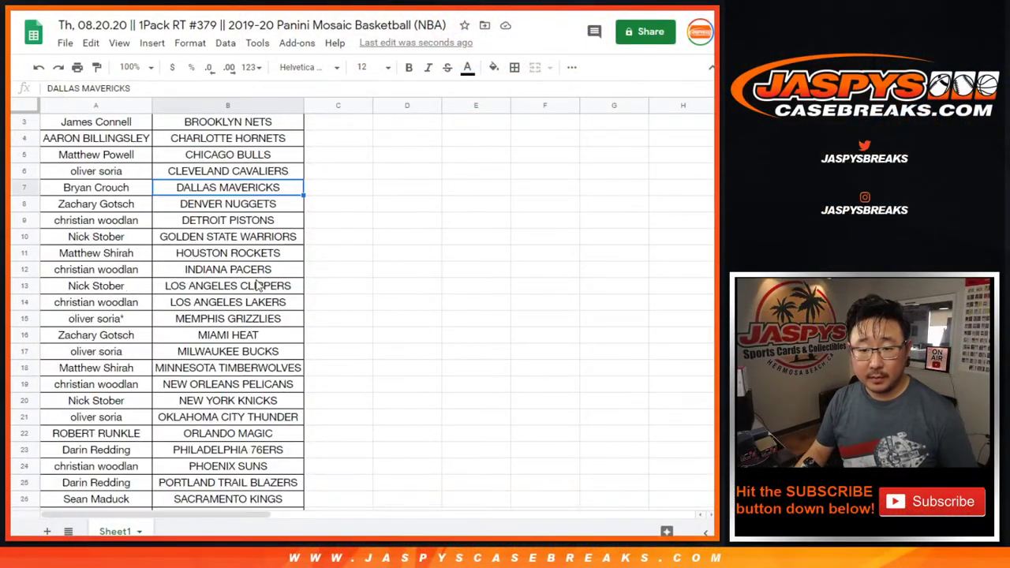
left_click(116, 131)
scroll(140, 225, "down", 4)
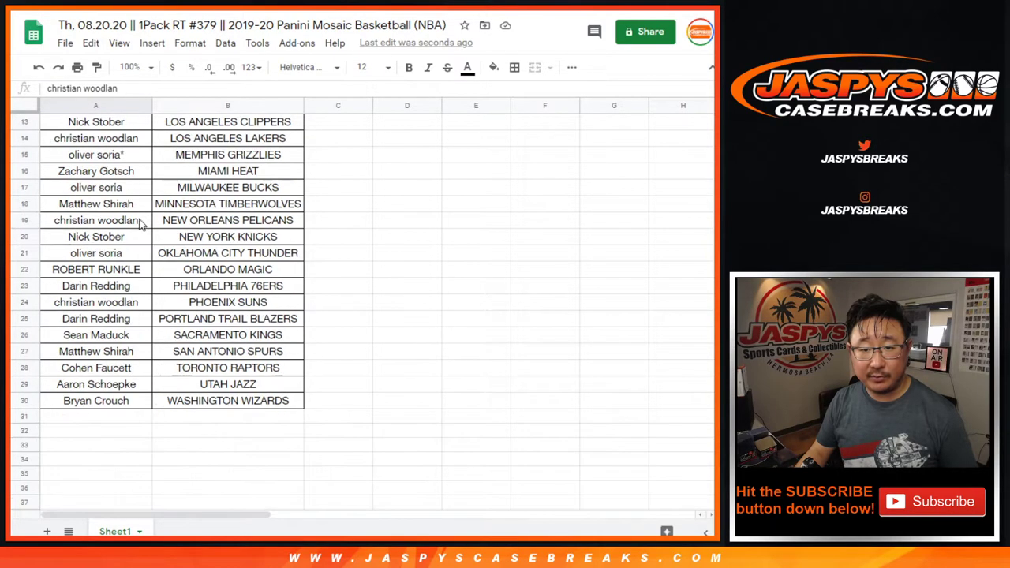
left_click(101, 396, "shift")
scroll(181, 341, "up", 4)
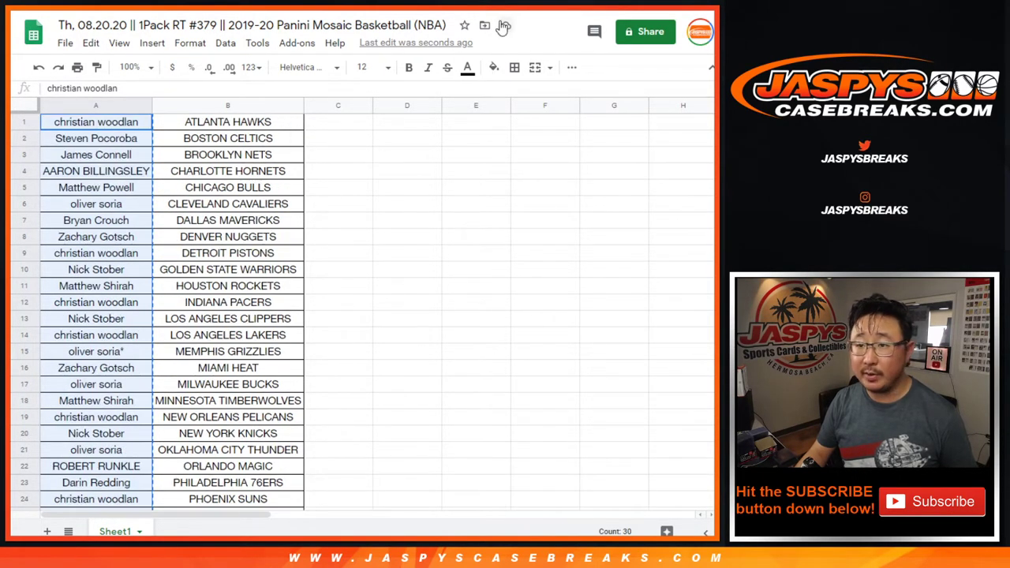
key("ctrl+c")
Paste the names into the List Randomizer's list items box
key("ctrl+Tab")
left_click(253, 293)
key("ctrl+v")
scroll(237, 388, "up", 4)
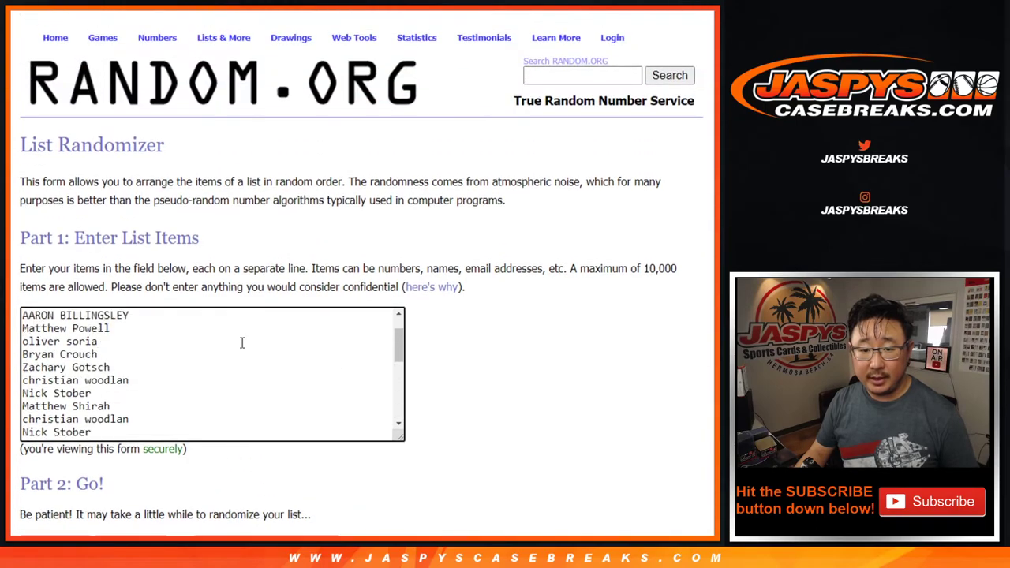
scroll(241, 342, "up", 2)
key("ctrl+Tab")
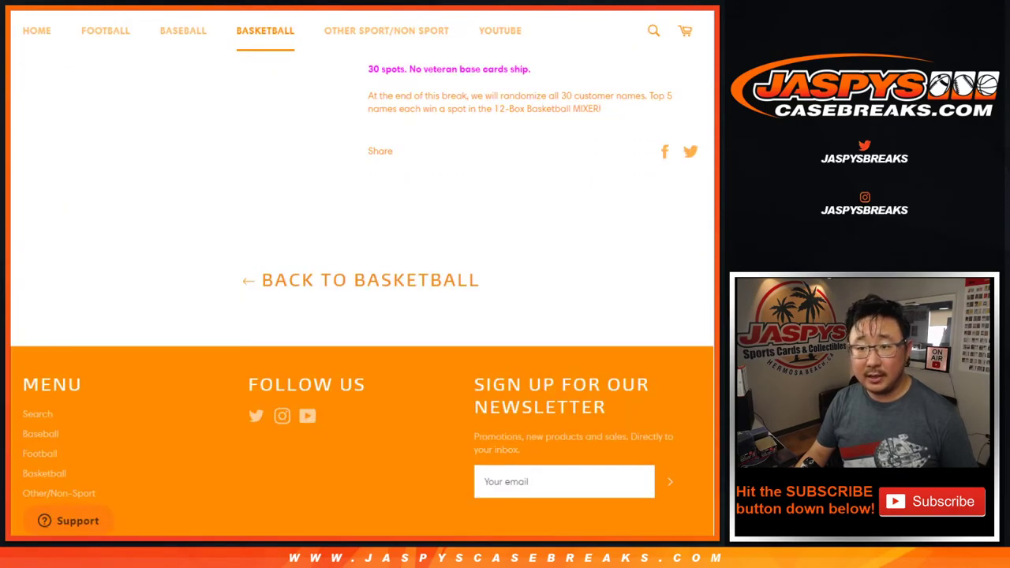
scroll(239, 12, "up", 10)
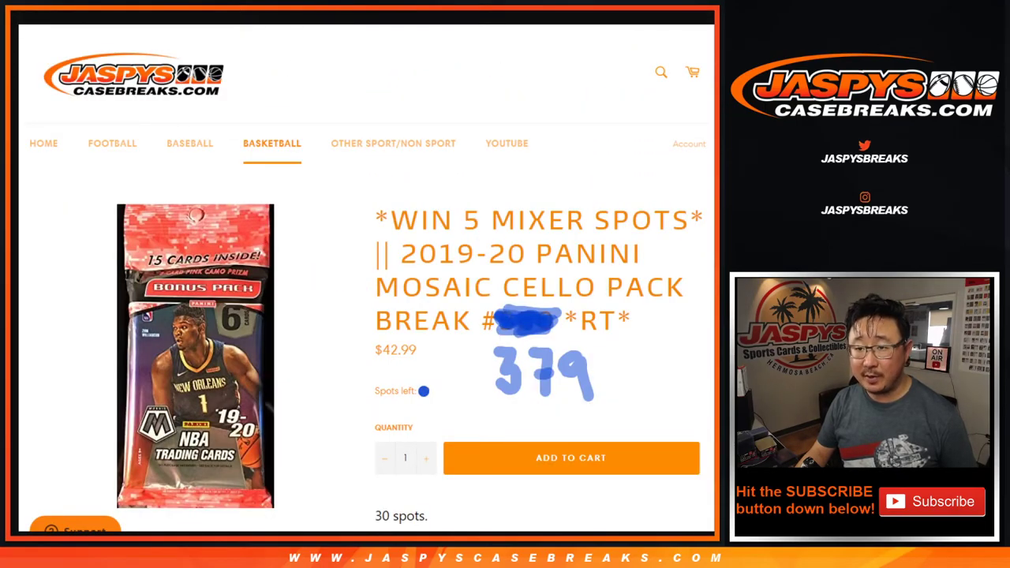
key("ctrl+Tab")
Roll the two dice, then randomize the 30-name list four times
left_click(55, 261)
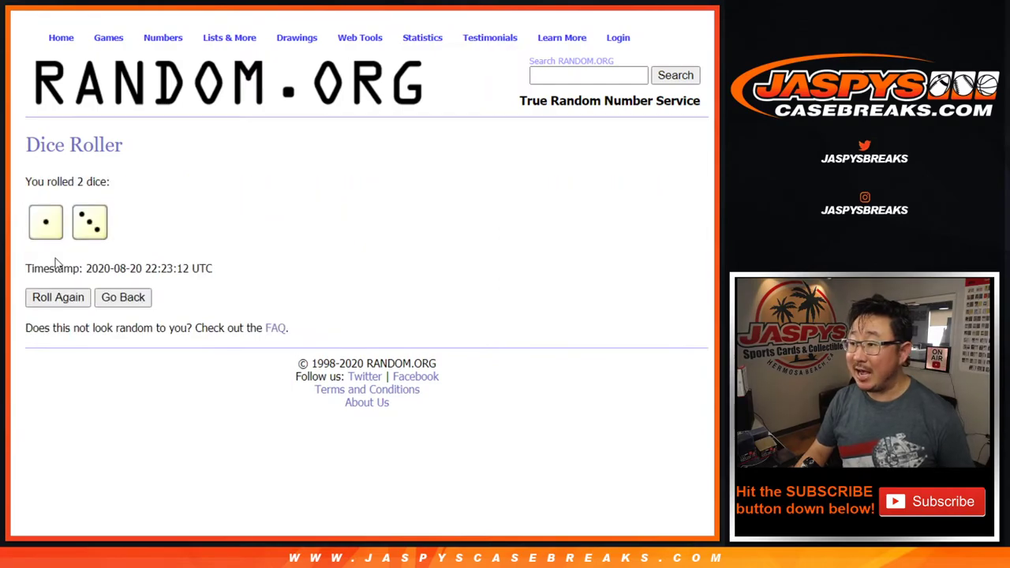
key("ctrl+Tab")
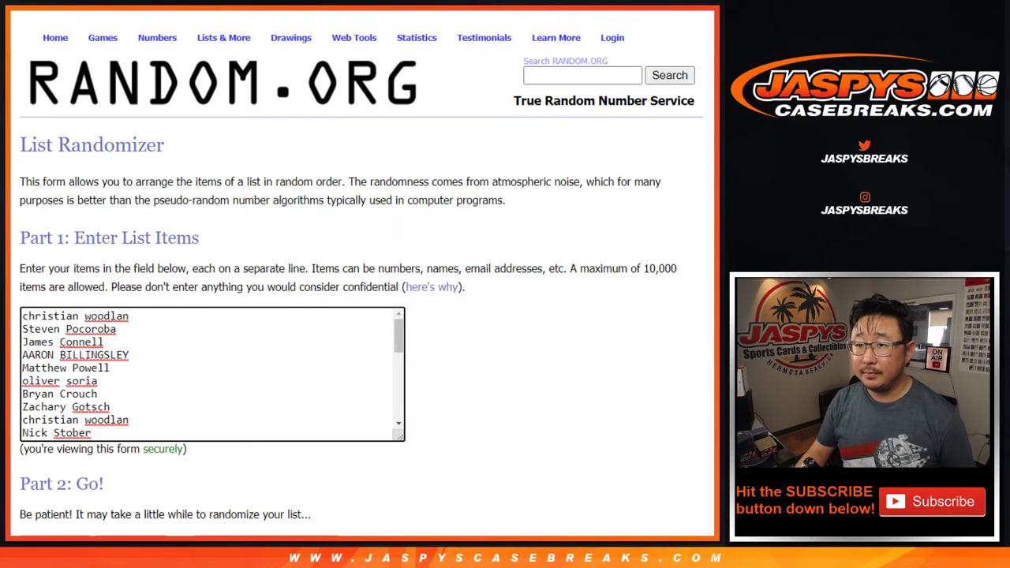
scroll(176, 383, "down", 3)
left_click(39, 442)
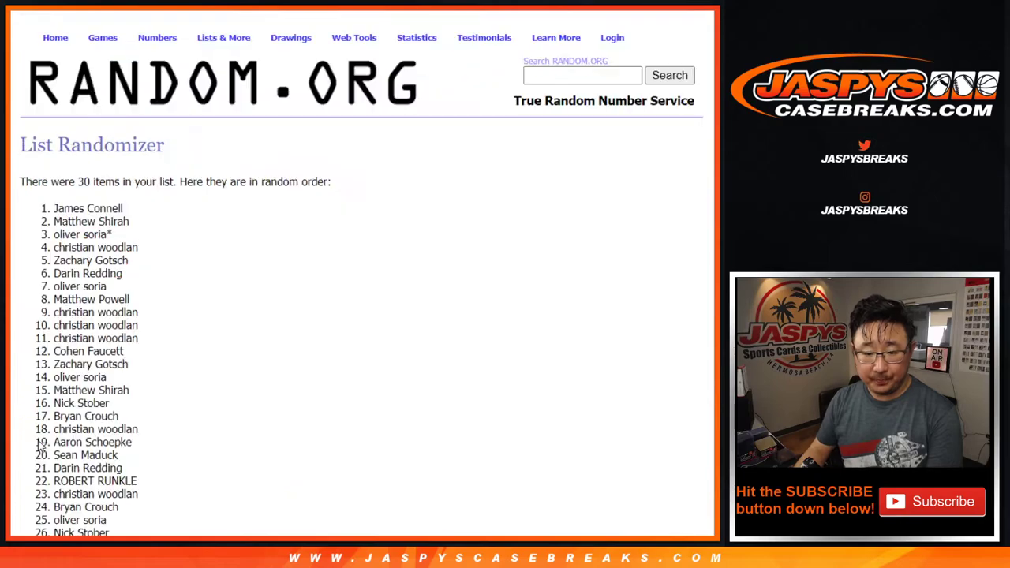
scroll(40, 447, "down", 3)
left_click(39, 441)
left_click(41, 442)
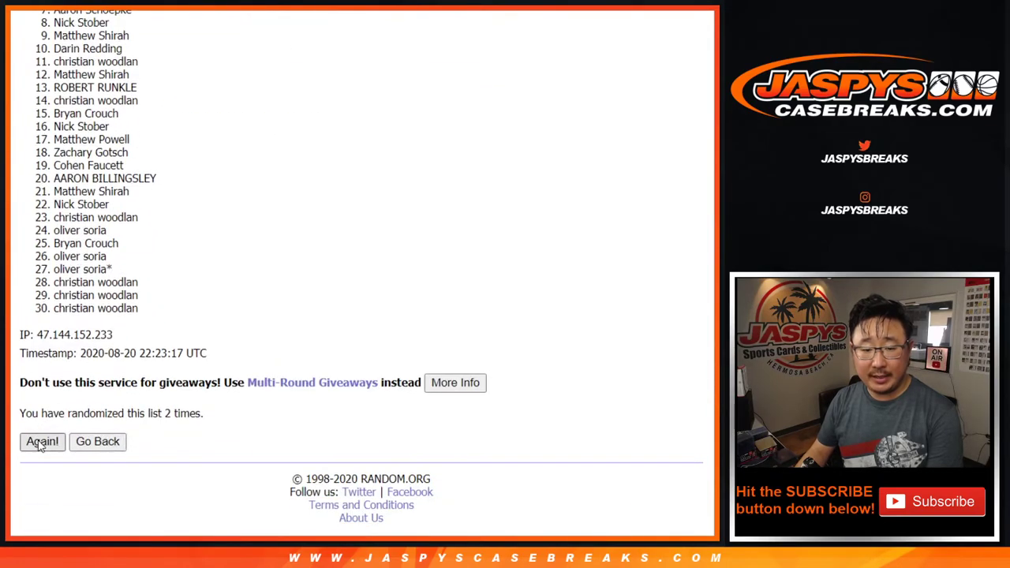
key("Return")
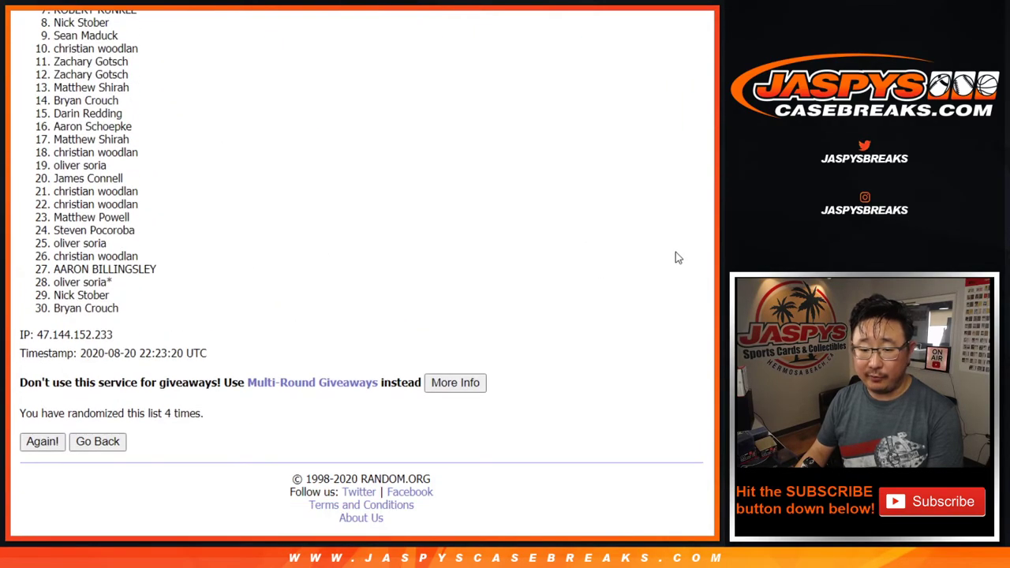
Select entries 1 through 5 at the top of the randomized name list
scroll(711, 264, "up", 1)
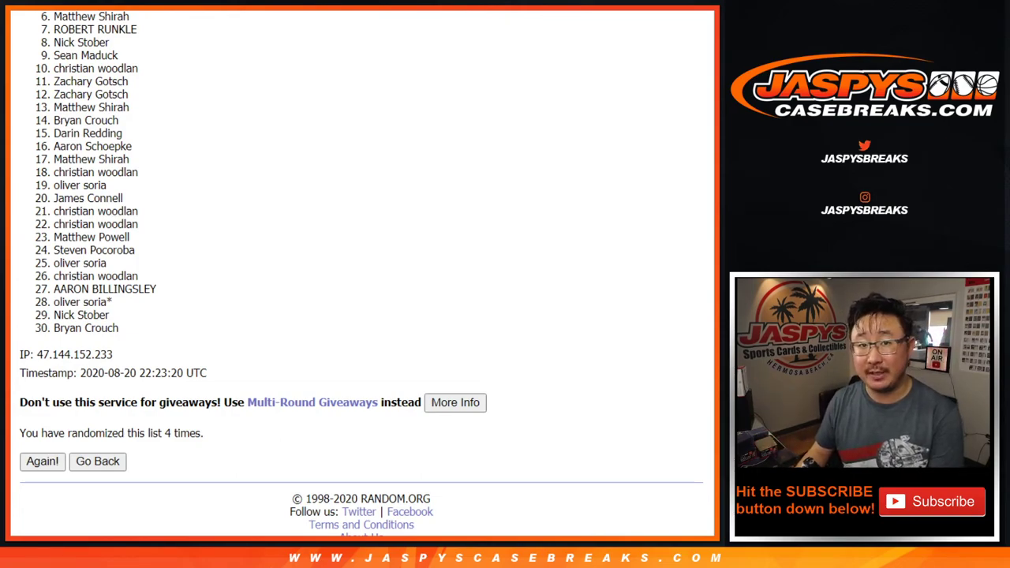
scroll(361, 275, "up", 1)
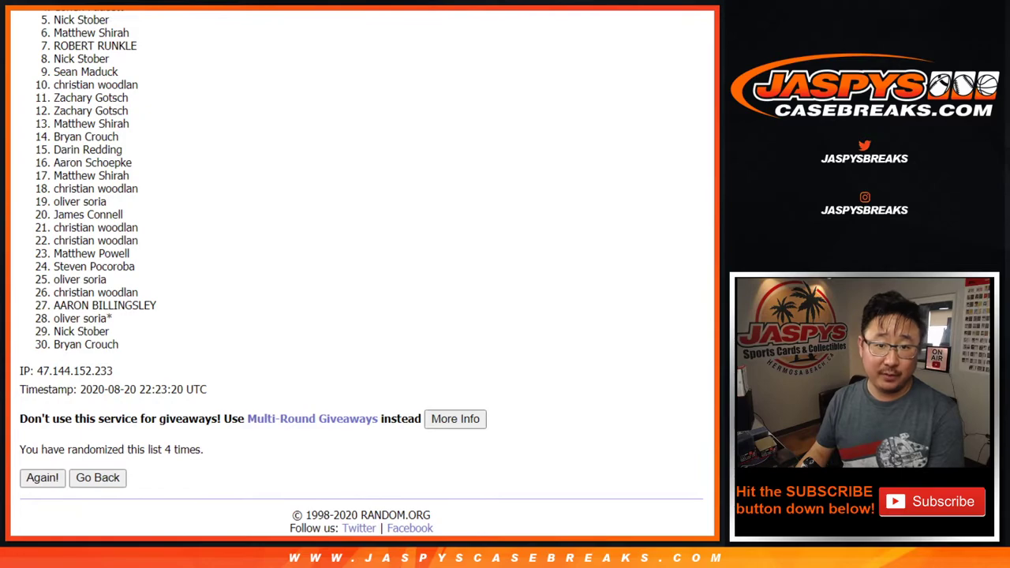
scroll(166, 100, "up", 2)
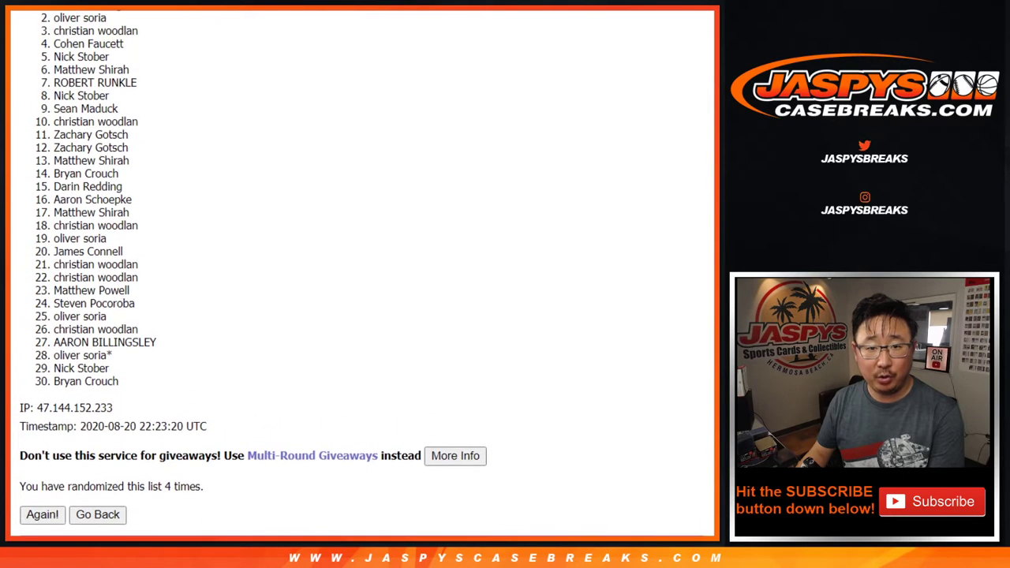
scroll(166, 100, "up", 3)
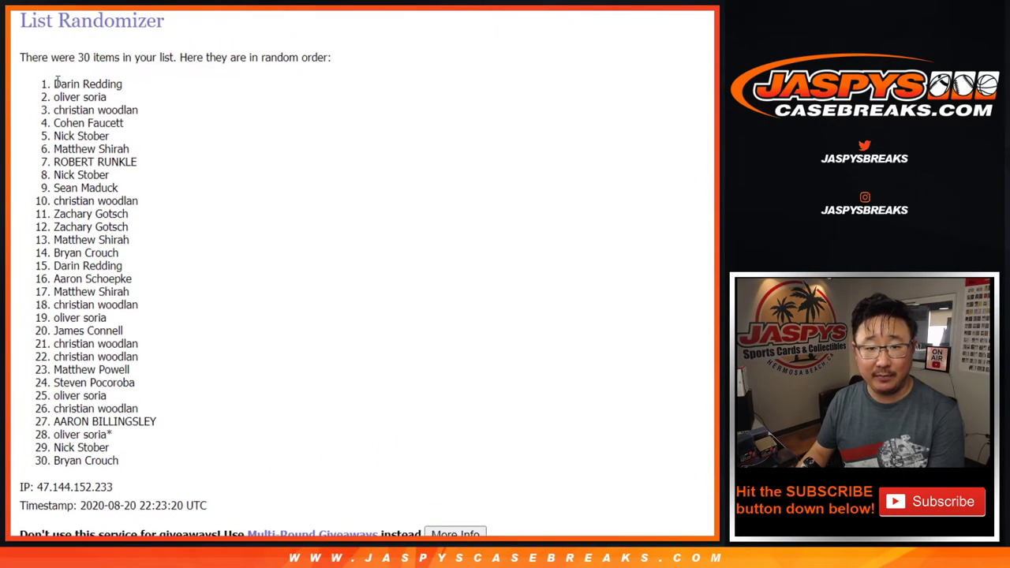
left_click_drag(54, 82, 132, 139)
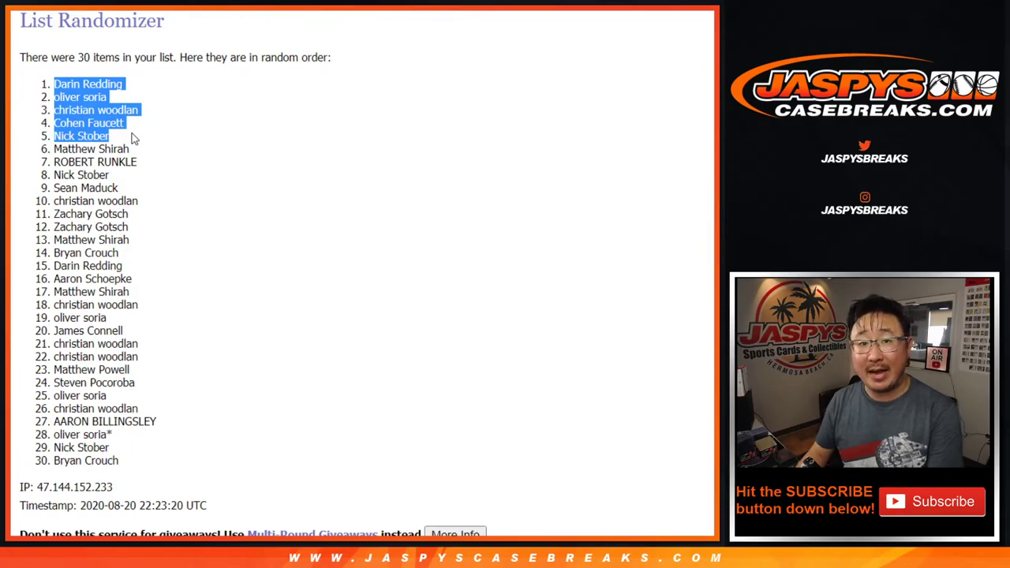